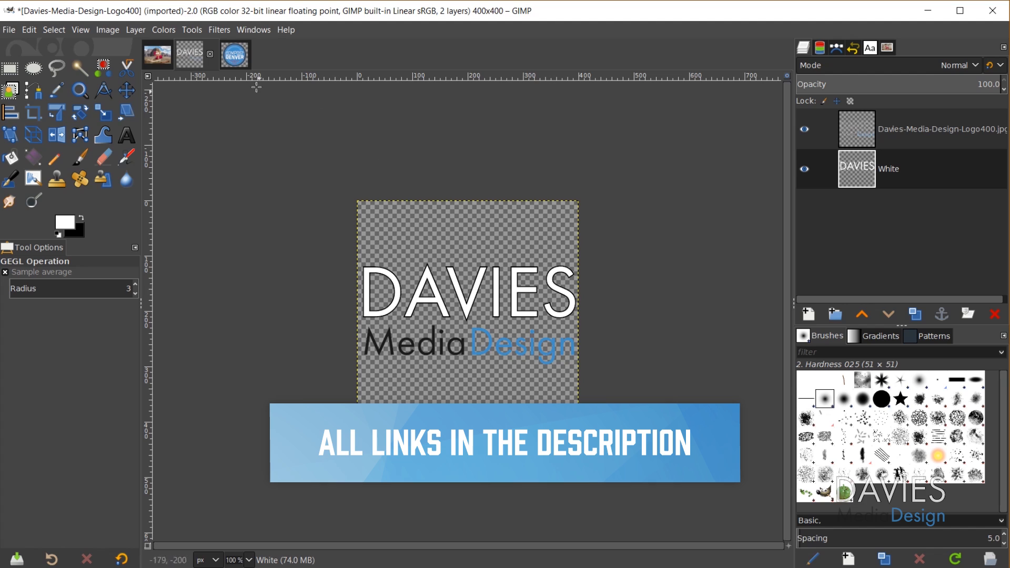
# Step: Reopen the original white-background Davies-Media-Design-Logo400.jpg from the recent files
pyautogui.click(236, 56)
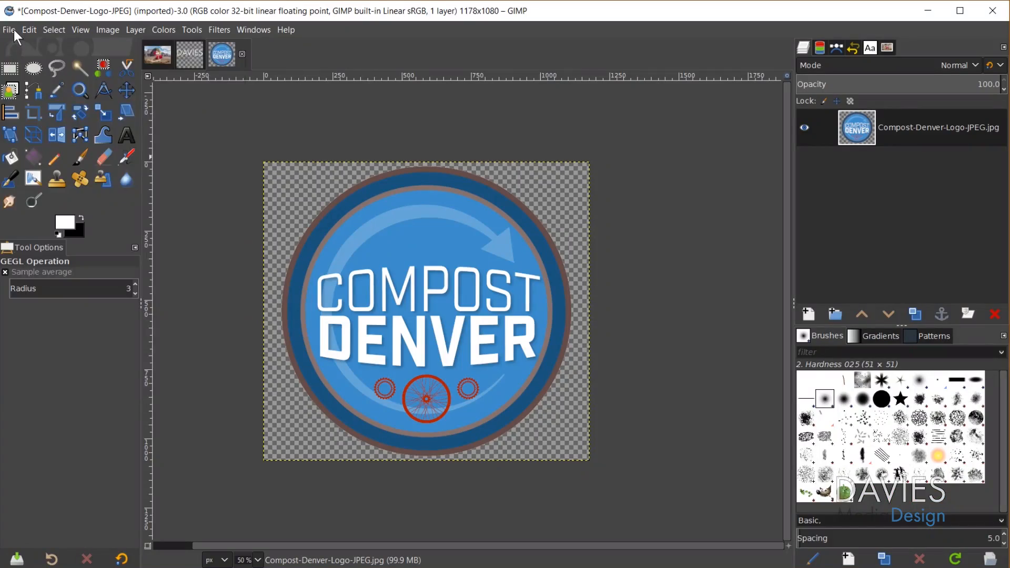
pyautogui.click(14, 30)
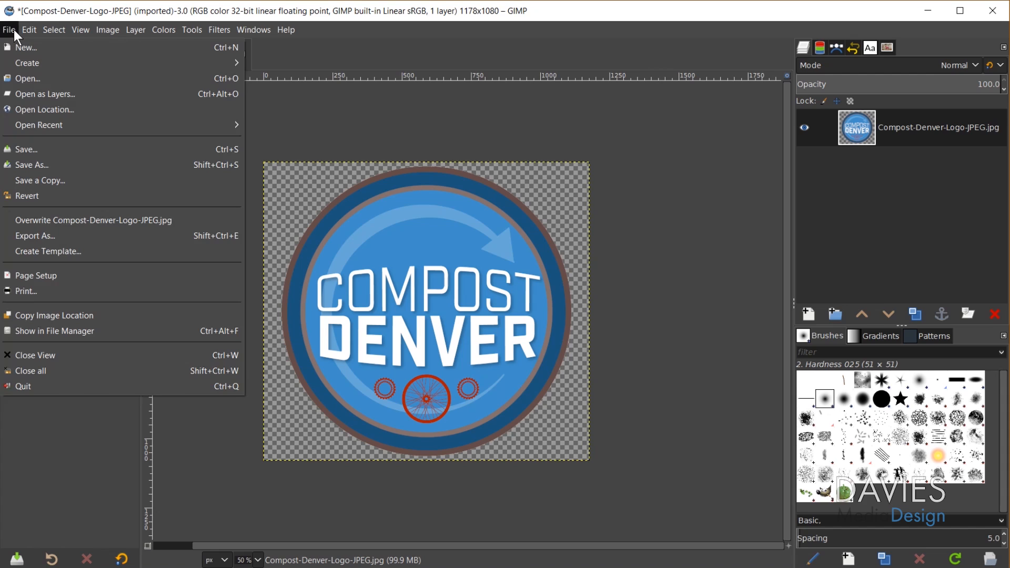
pyautogui.moveTo(42, 126)
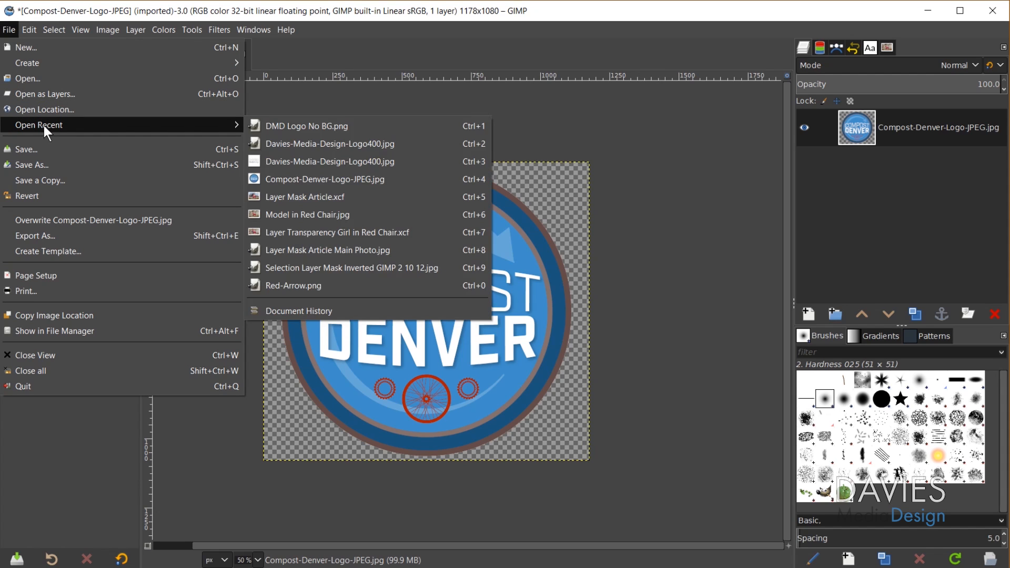
pyautogui.click(346, 162)
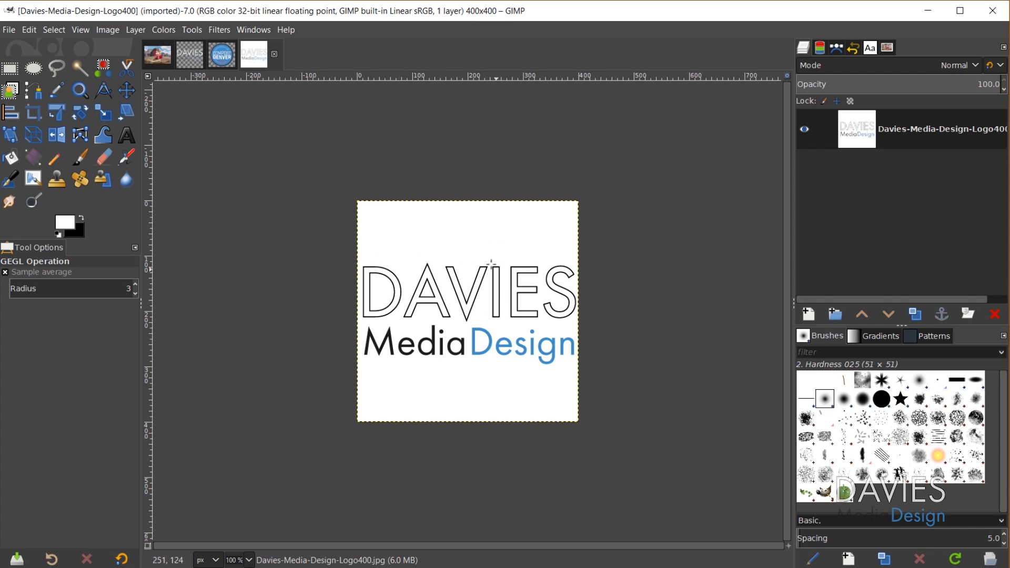
# Step: Try erasing a stroke across the white area above the DAVIES lettering with the Eraser, and undo it
pyautogui.click(104, 156)
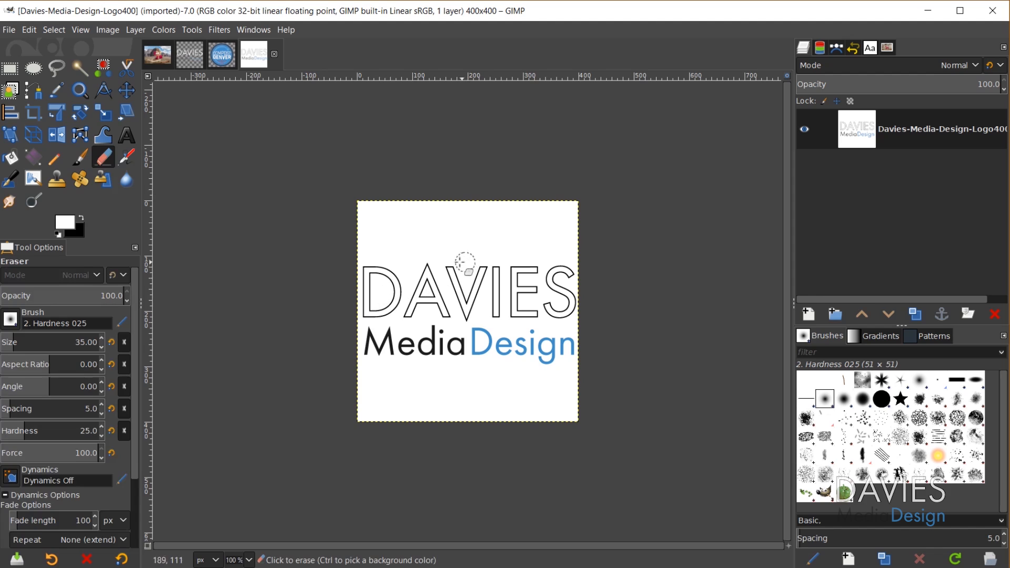
pyautogui.click(471, 230)
pyautogui.moveTo(426, 239)
pyautogui.mouseDown()
pyautogui.moveTo(500, 228)
pyautogui.moveTo(446, 241)
pyautogui.moveTo(579, 206)
pyautogui.mouseUp()
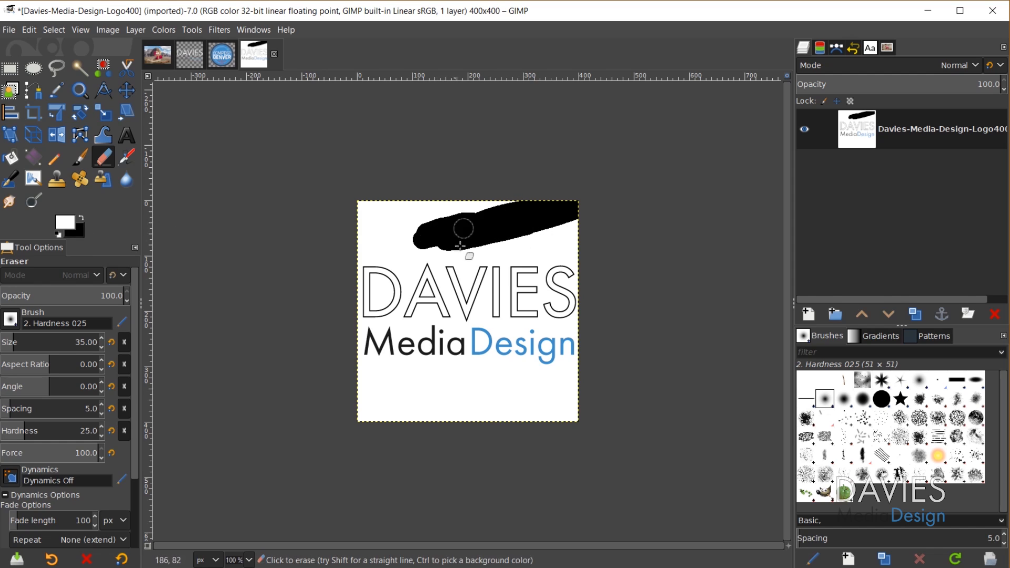
pyautogui.hotkey('ctrl', 'z')
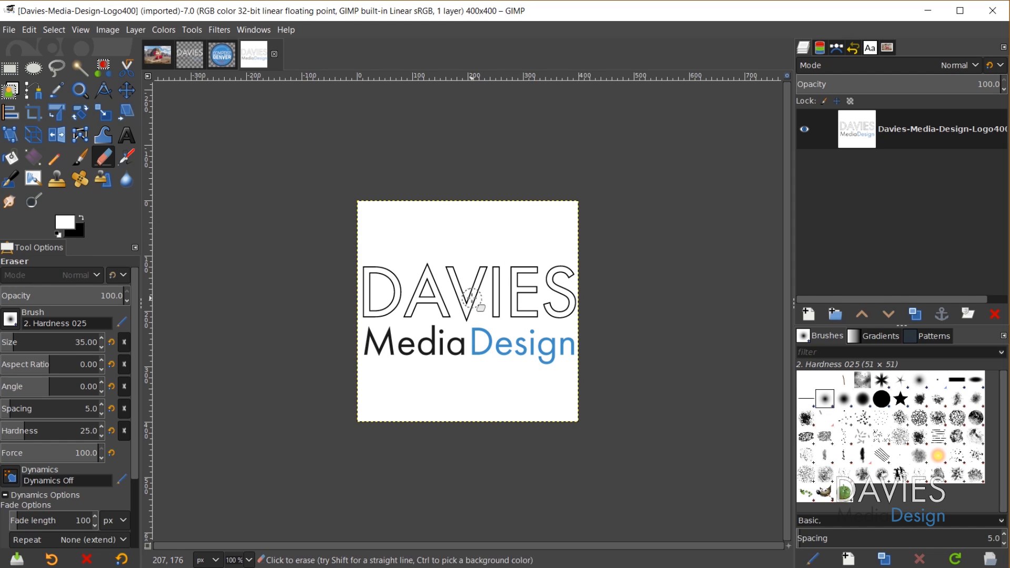
# Step: Add an alpha channel to the logo image's layer and rename the layer "Logo"
pyautogui.rightClick(868, 129)
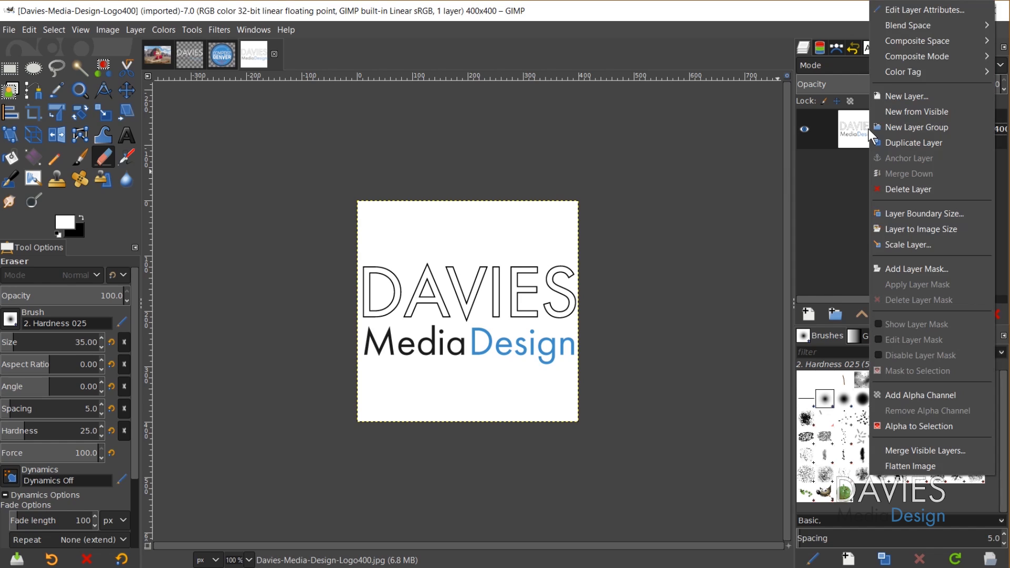
pyautogui.click(919, 397)
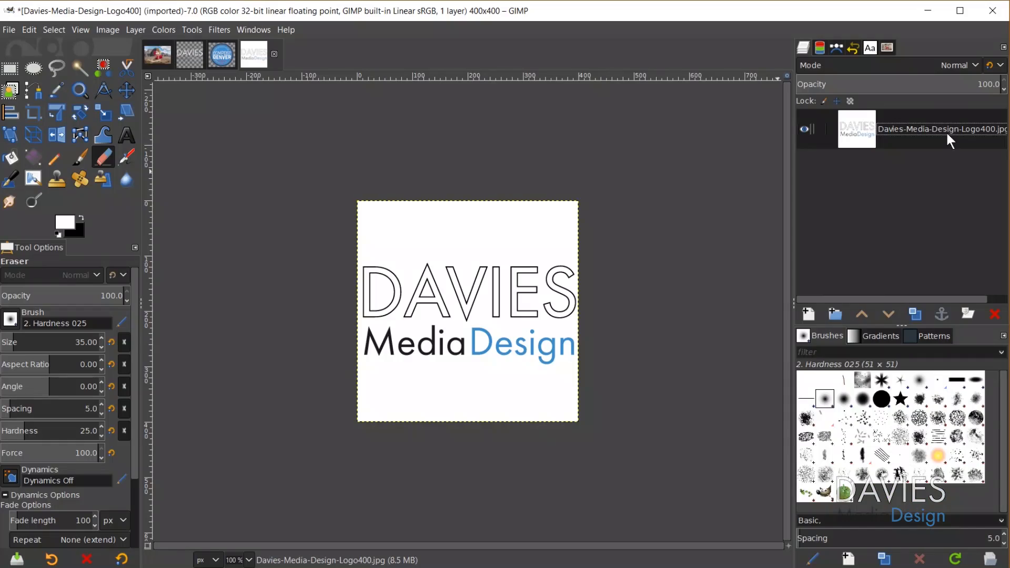
pyautogui.doubleClick(951, 126)
pyautogui.write('Logo')
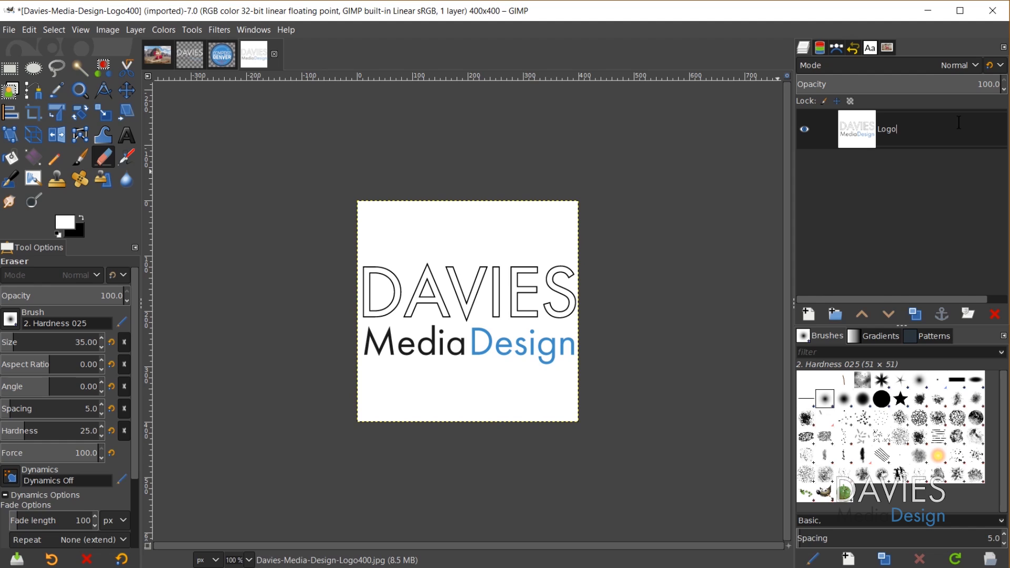
pyautogui.press('Return')
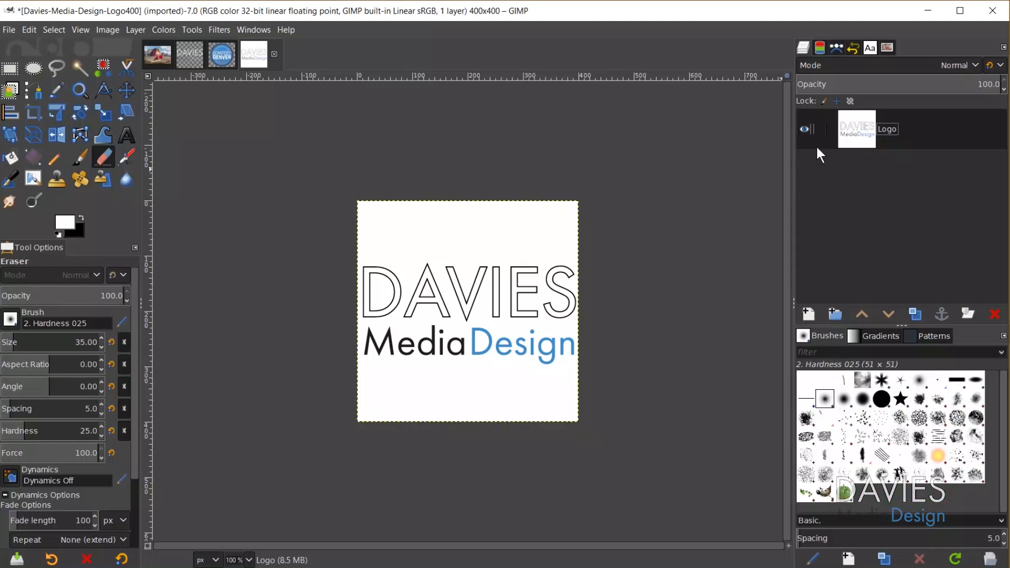
# Step: Start Color to Alpha on the Logo layer, place its dialog clear of the logo and turn off the preview
pyautogui.click(163, 30)
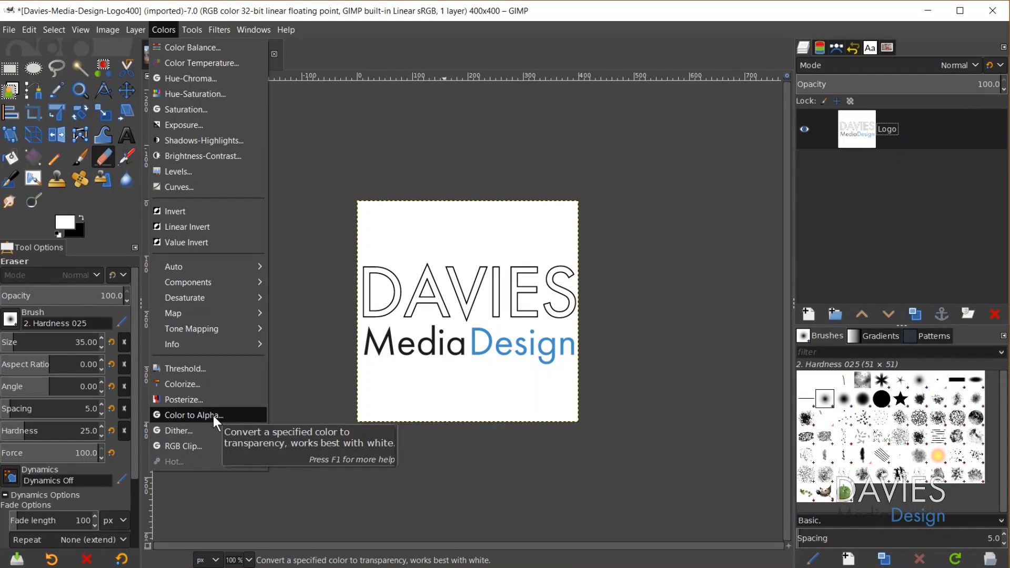
pyautogui.click(213, 415)
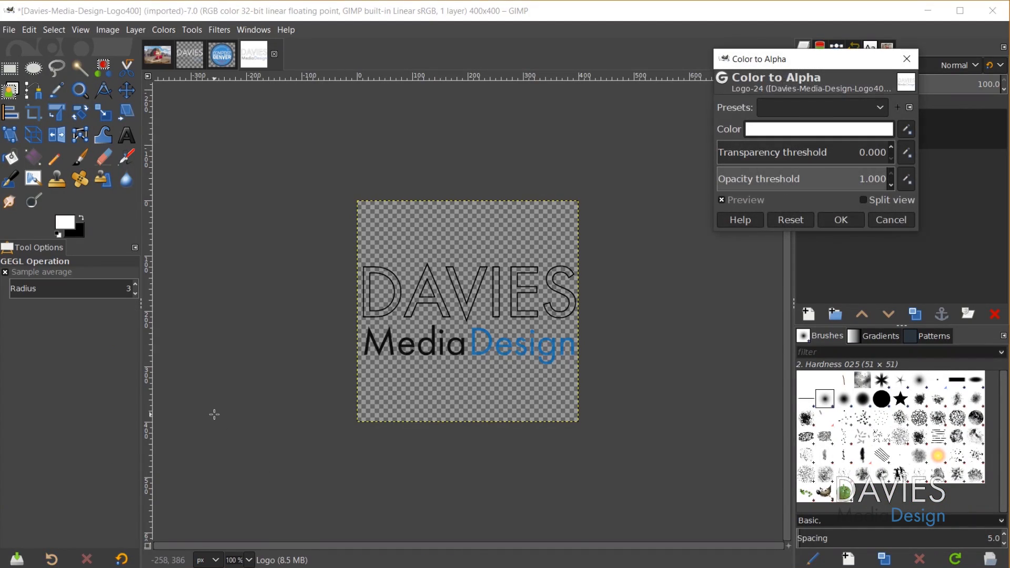
pyautogui.moveTo(834, 67); pyautogui.dragTo(702, 127)
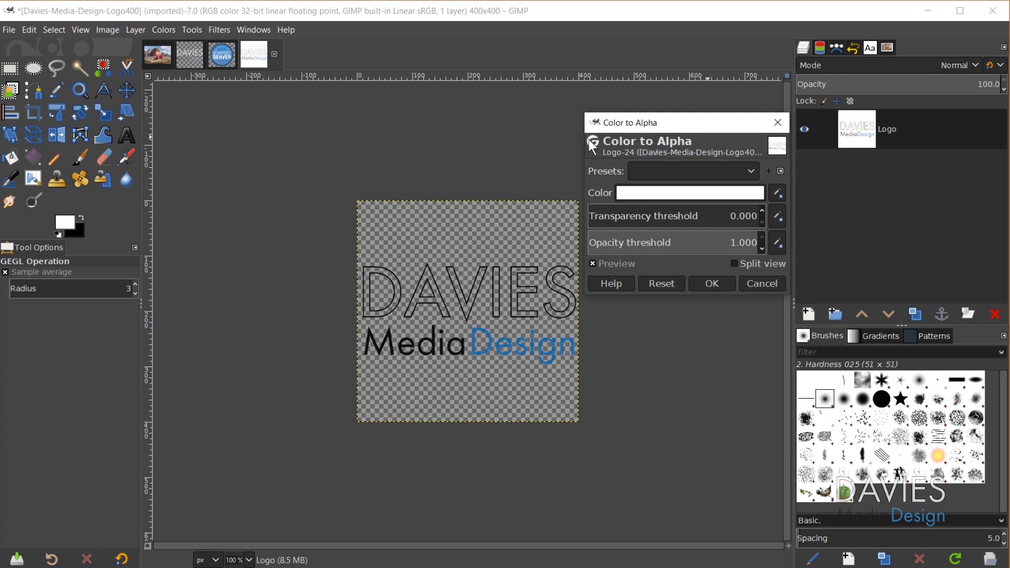
pyautogui.moveTo(634, 125); pyautogui.dragTo(626, 94)
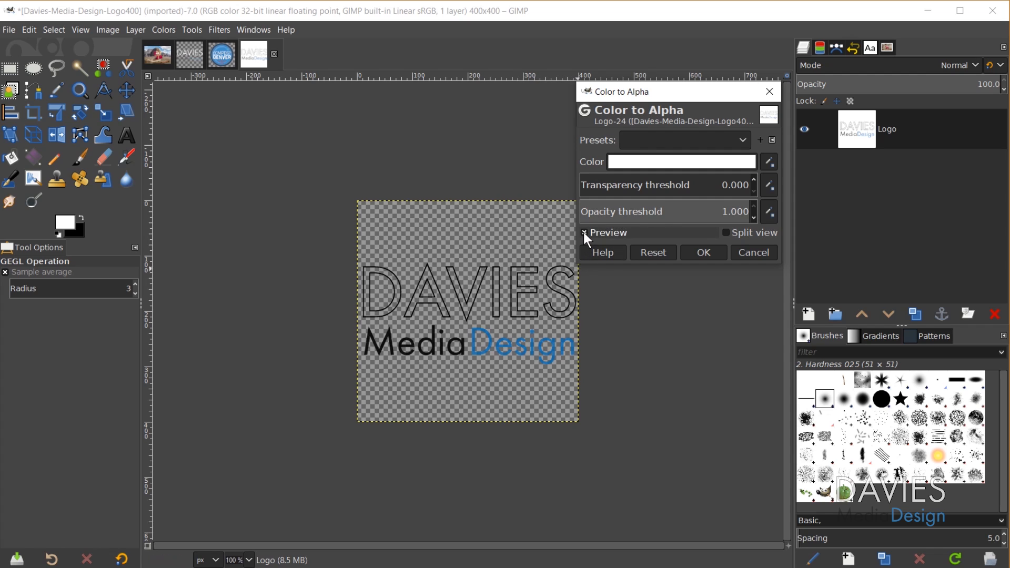
pyautogui.click(583, 232)
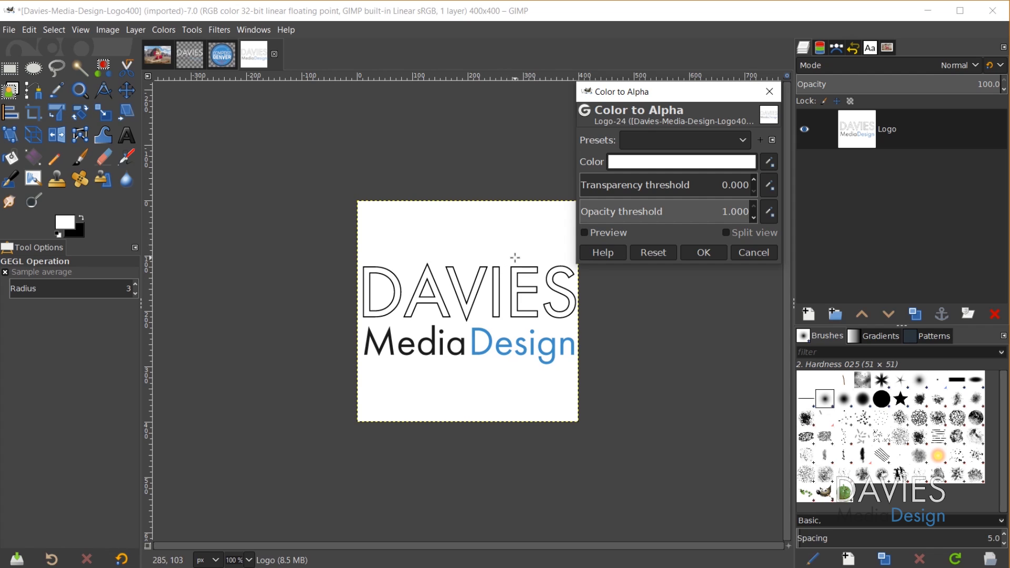
# Step: Turn the preview back on and sample the white background above the DAVIES lettering as the color to make transparent
pyautogui.click(768, 162)
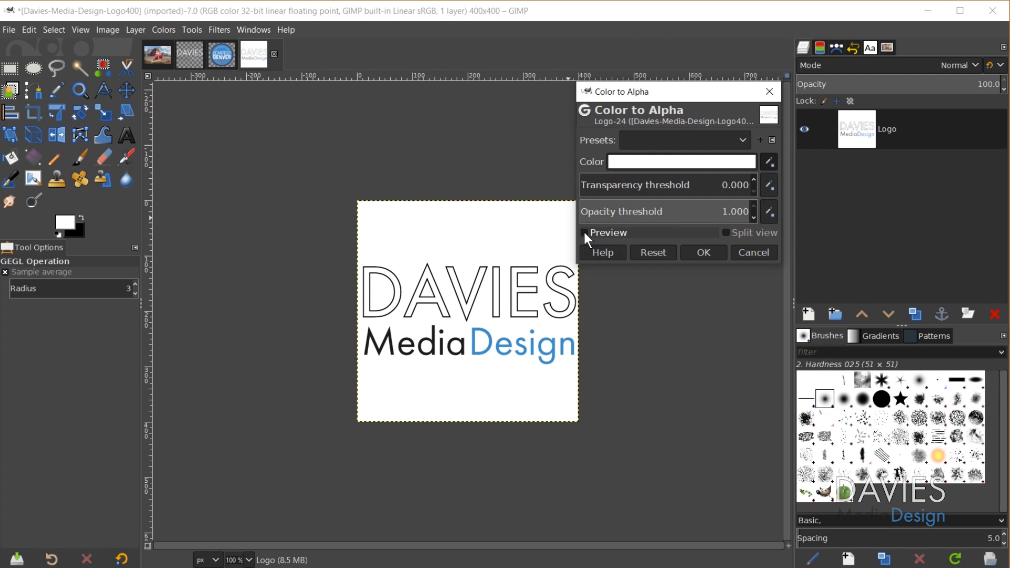
pyautogui.click(585, 233)
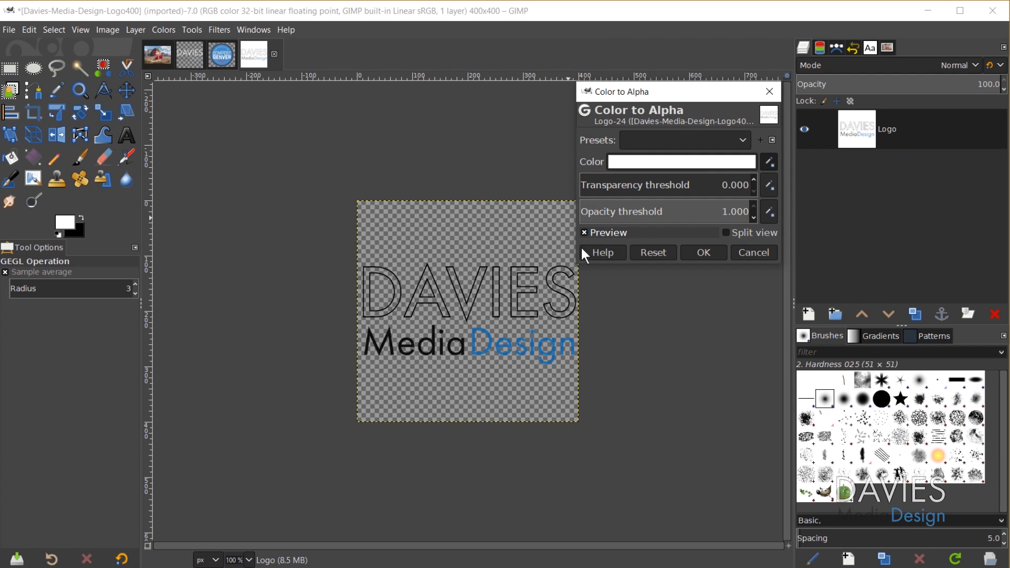
pyautogui.scroll(3, 478, 340)
pyautogui.scroll(1, 478, 339)
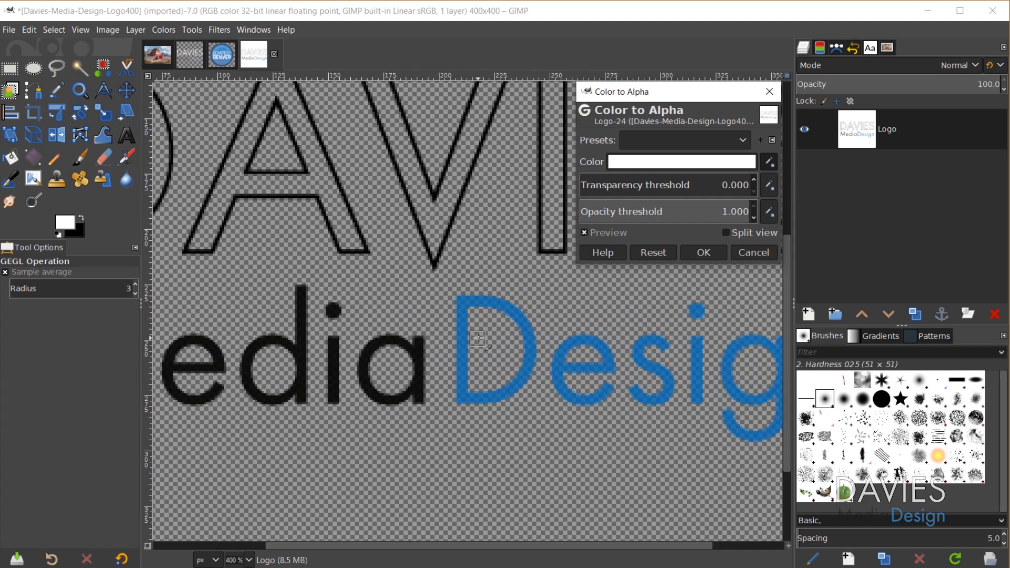
pyautogui.scroll(2, 478, 338)
pyautogui.scroll(-1, 477, 336)
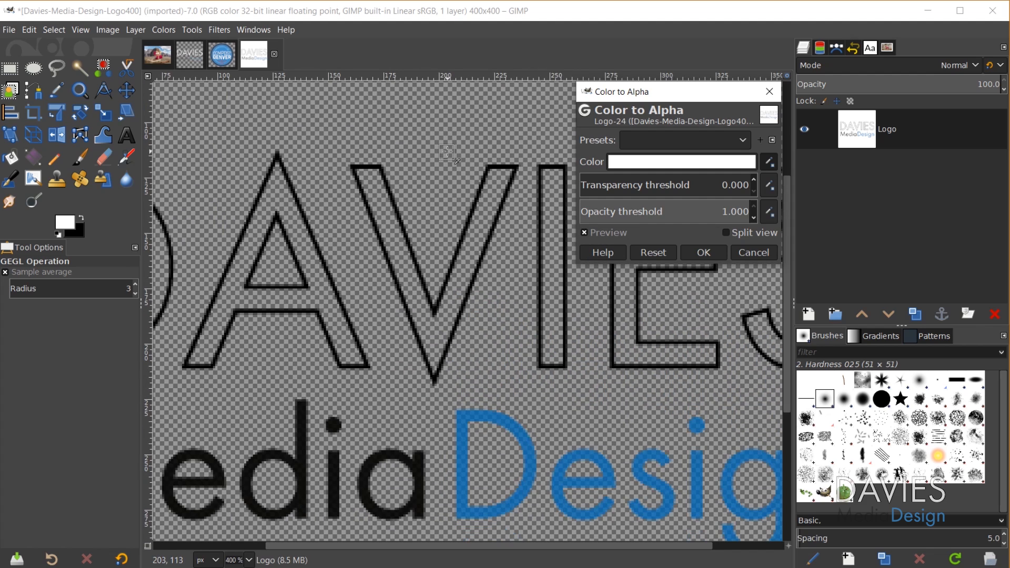
pyautogui.click(444, 122)
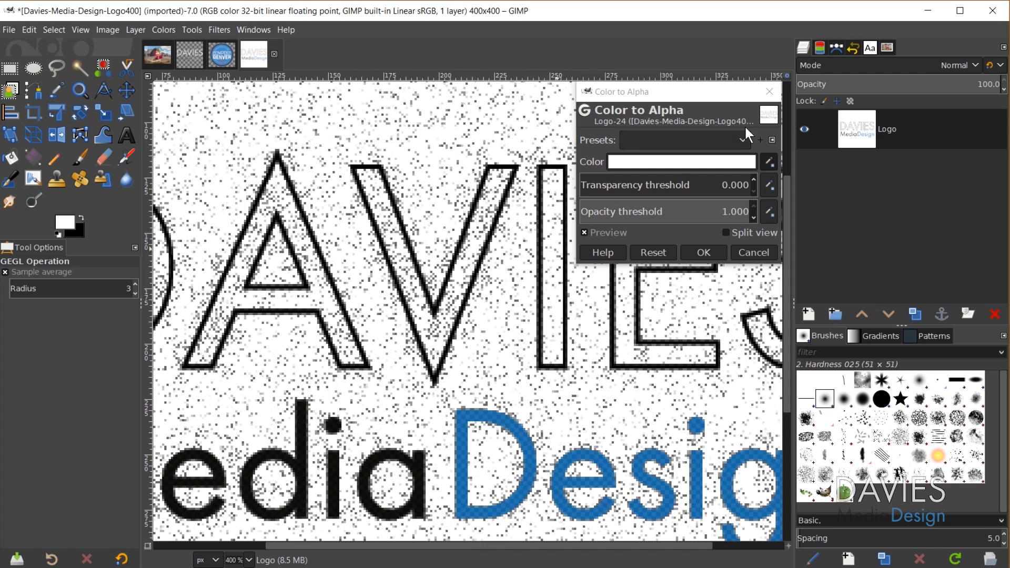
# Step: Set the Color to Alpha transparency threshold to 0.001
pyautogui.click(743, 185)
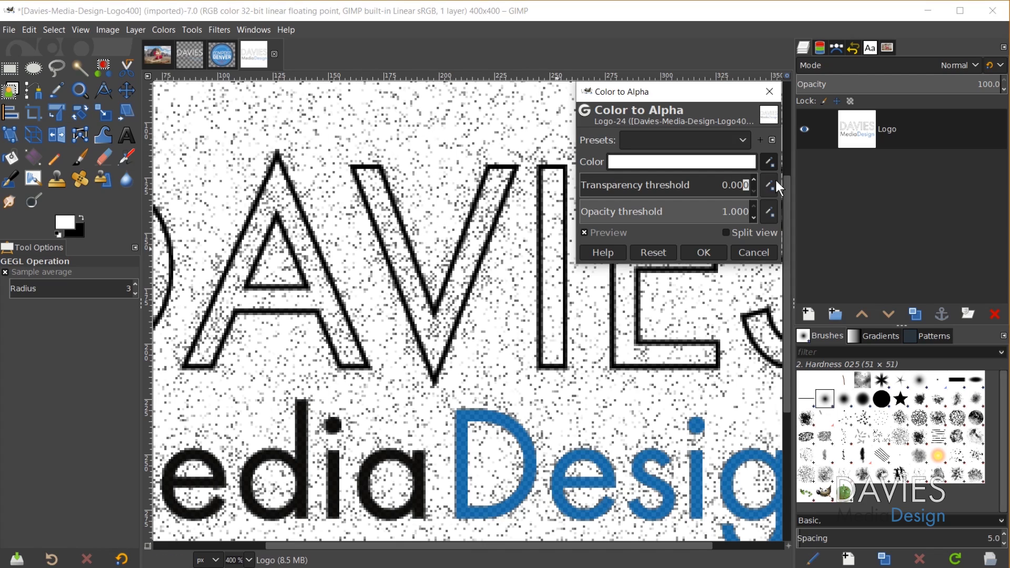
pyautogui.write('1')
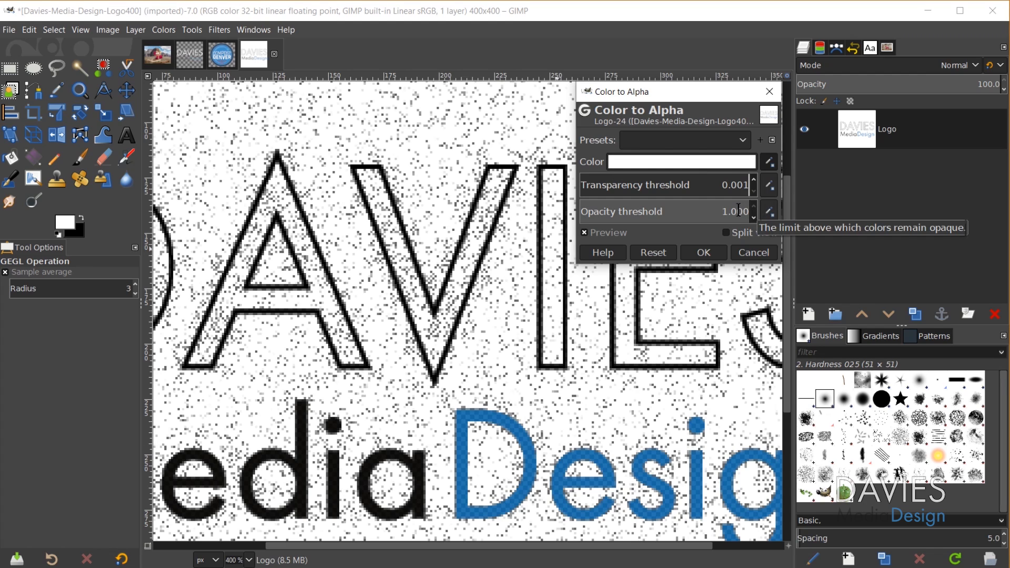
pyautogui.click(738, 210)
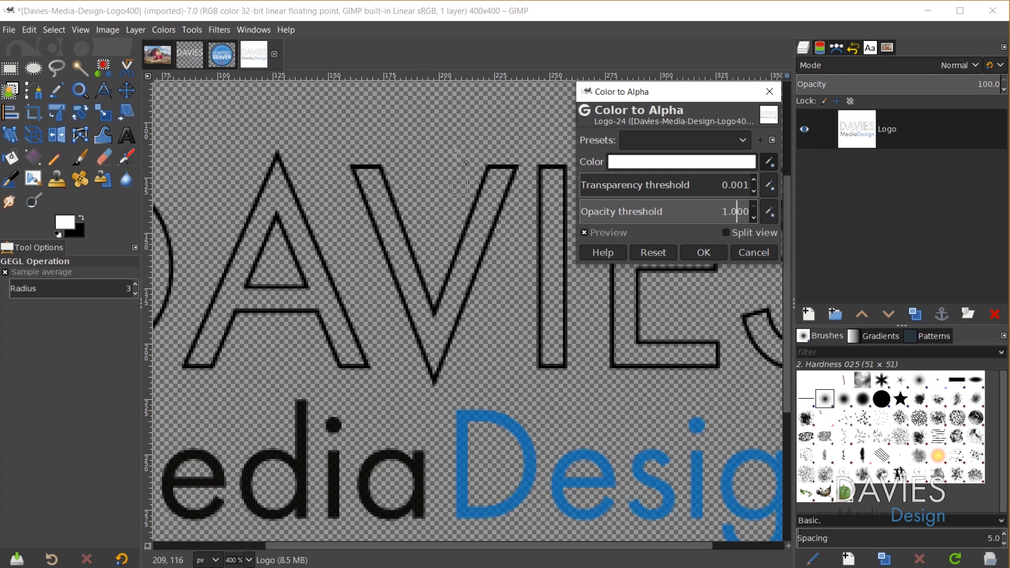
# Step: Lower the Color to Alpha opacity threshold to 0.700 while checking the blue "D" of Design up close
pyautogui.scroll(-5, 549, 361)
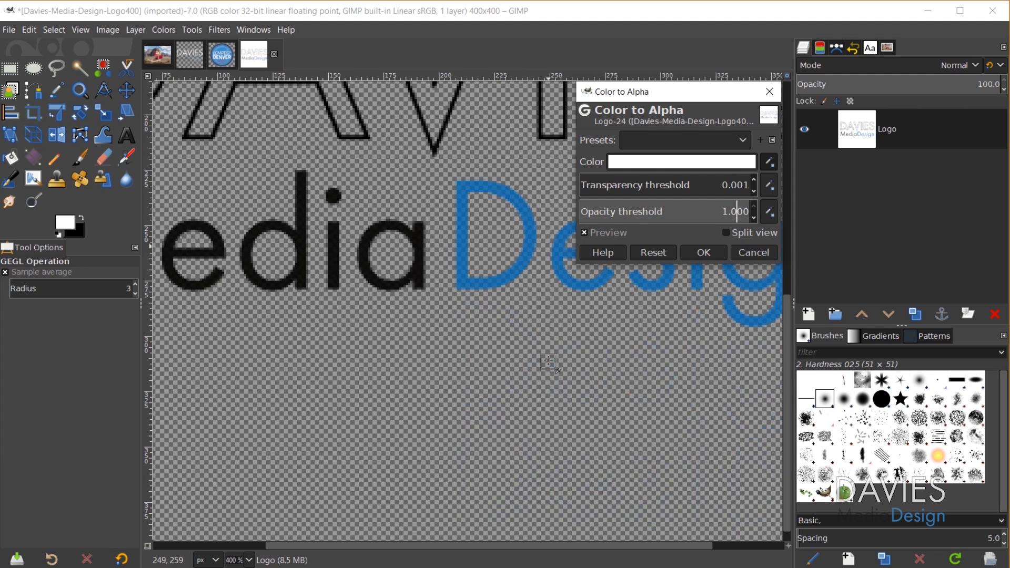
pyautogui.scroll(2, 547, 321)
pyautogui.scroll(4, 523, 349)
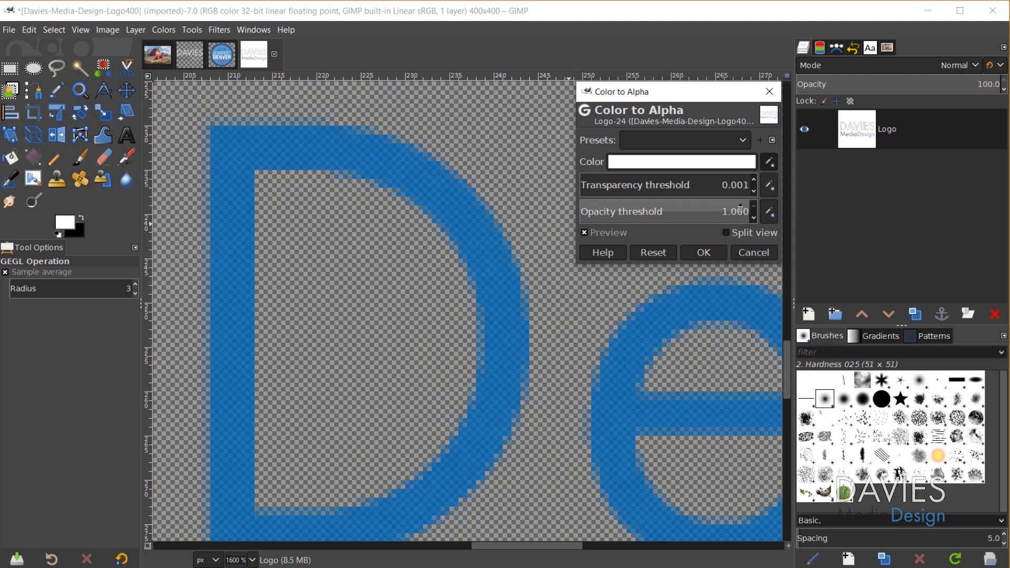
pyautogui.moveTo(743, 204); pyautogui.dragTo(683, 206)
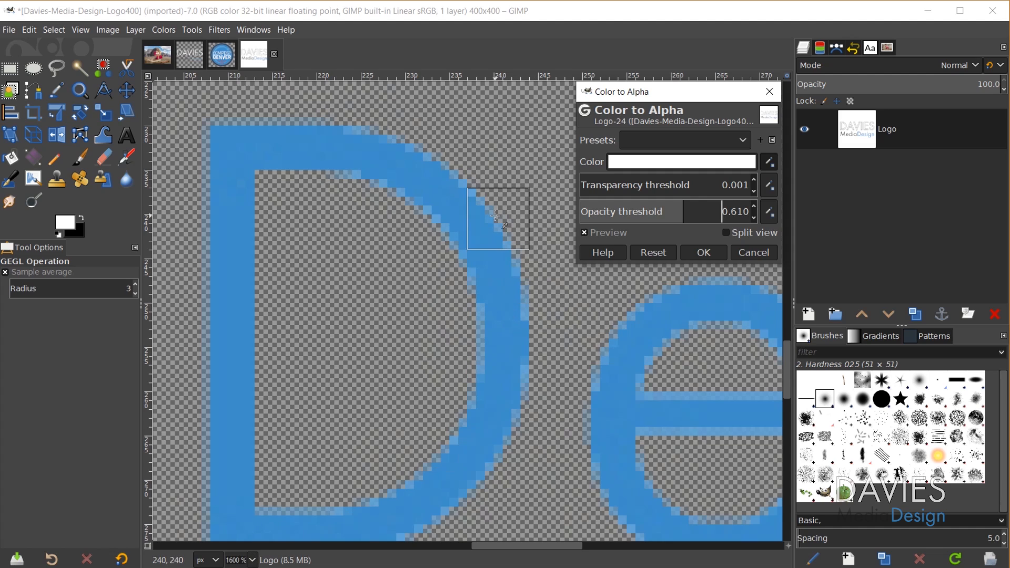
pyautogui.click(683, 206)
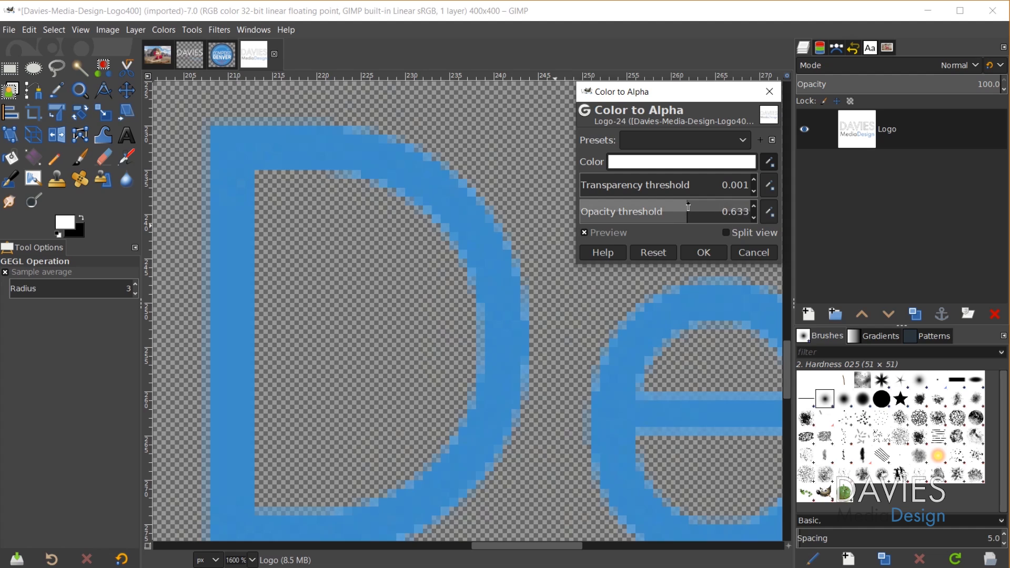
pyautogui.moveTo(700, 210)
pyautogui.mouseDown()
pyautogui.moveTo(709, 209)
pyautogui.moveTo(700, 214)
pyautogui.mouseUp()
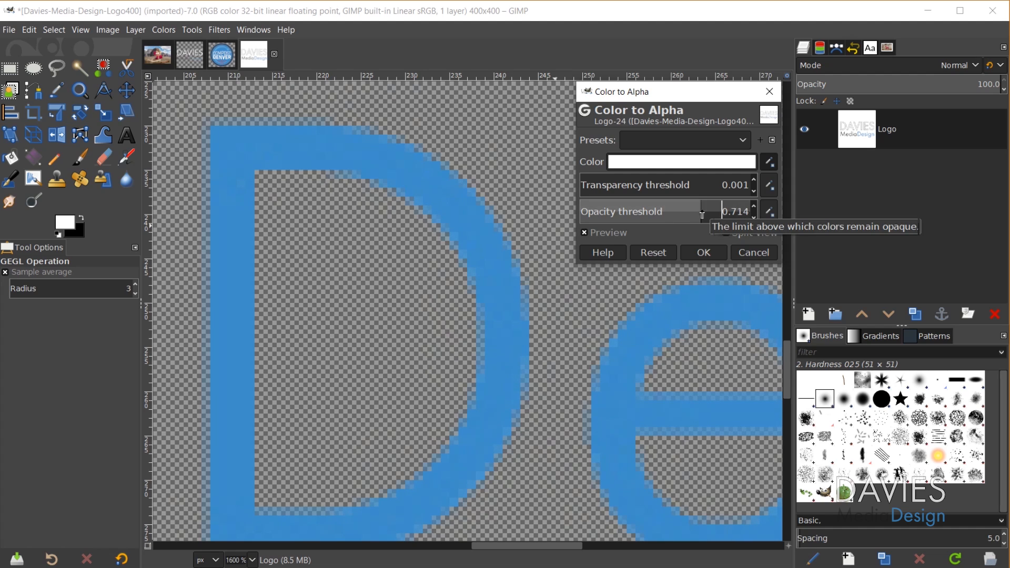
pyautogui.click(754, 217)
pyautogui.click(754, 217)
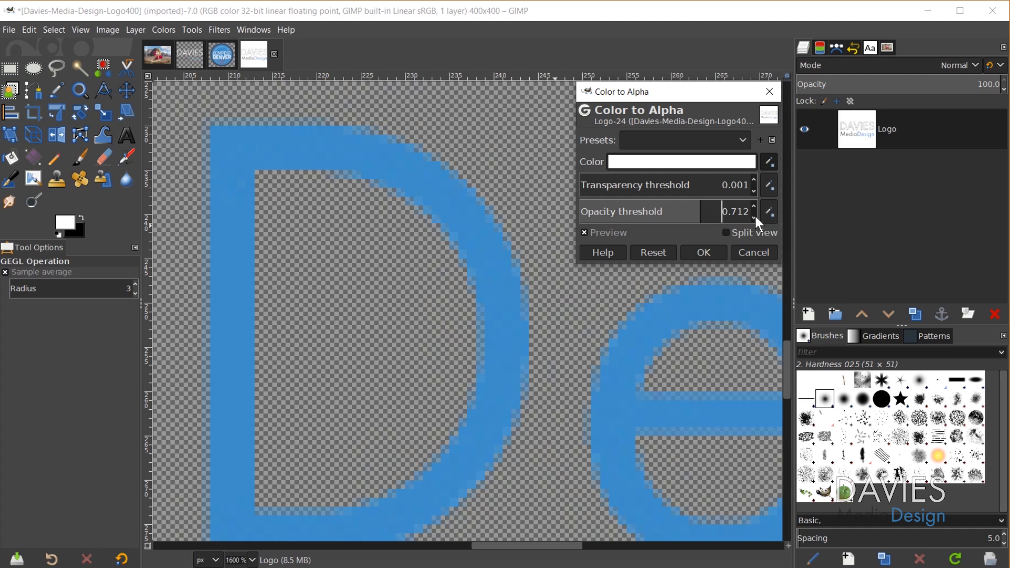
pyautogui.click(754, 217)
pyautogui.click(753, 218)
pyautogui.click(753, 217)
pyautogui.click(753, 217)
pyautogui.click(753, 217)
pyautogui.click(753, 217)
pyautogui.click(753, 217)
pyautogui.click(754, 218)
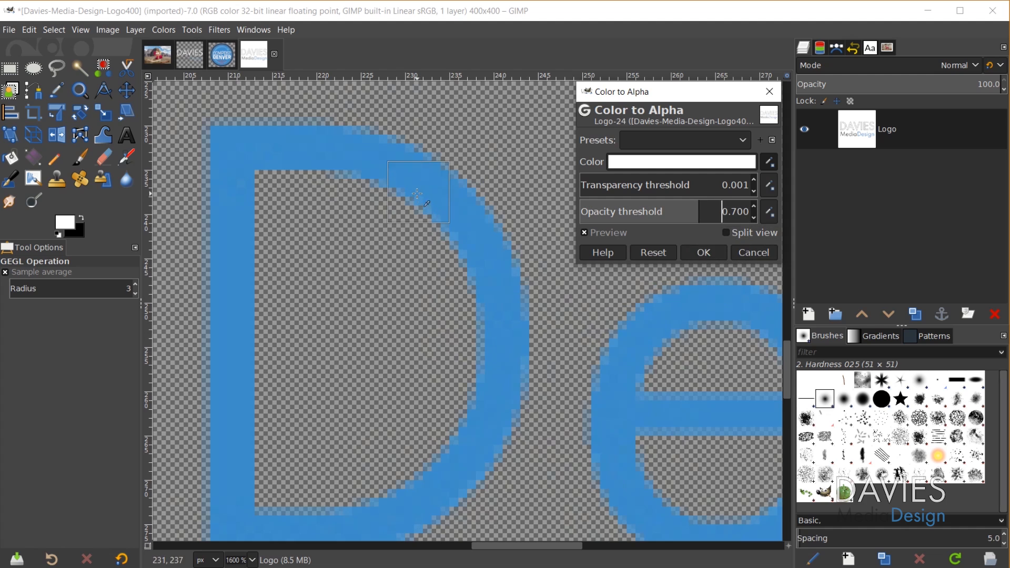
# Step: Check the whole logo in the preview and apply Color to Alpha to the Logo layer
pyautogui.scroll(-6, 347, 258)
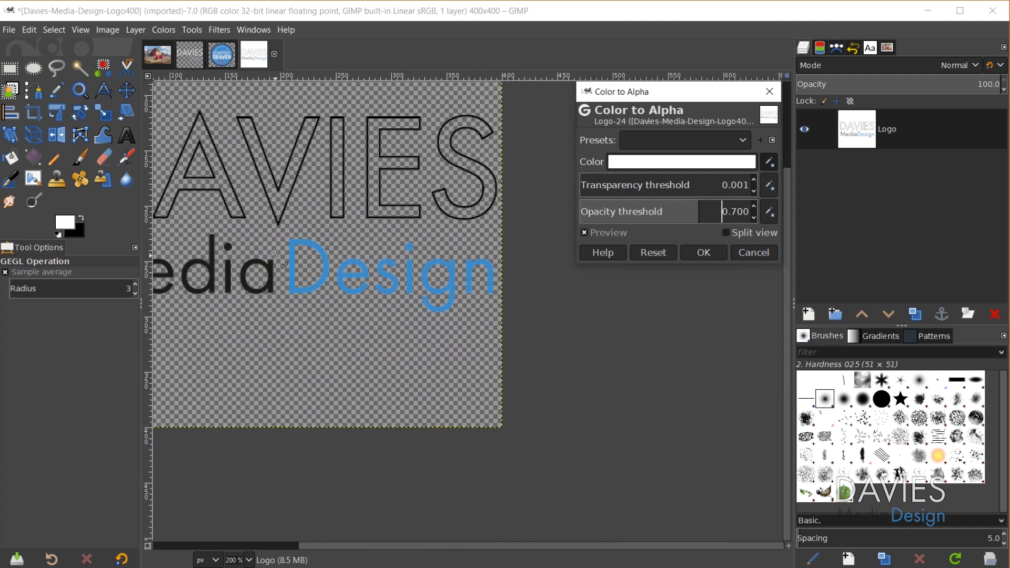
pyautogui.moveTo(400, 547); pyautogui.dragTo(310, 547)
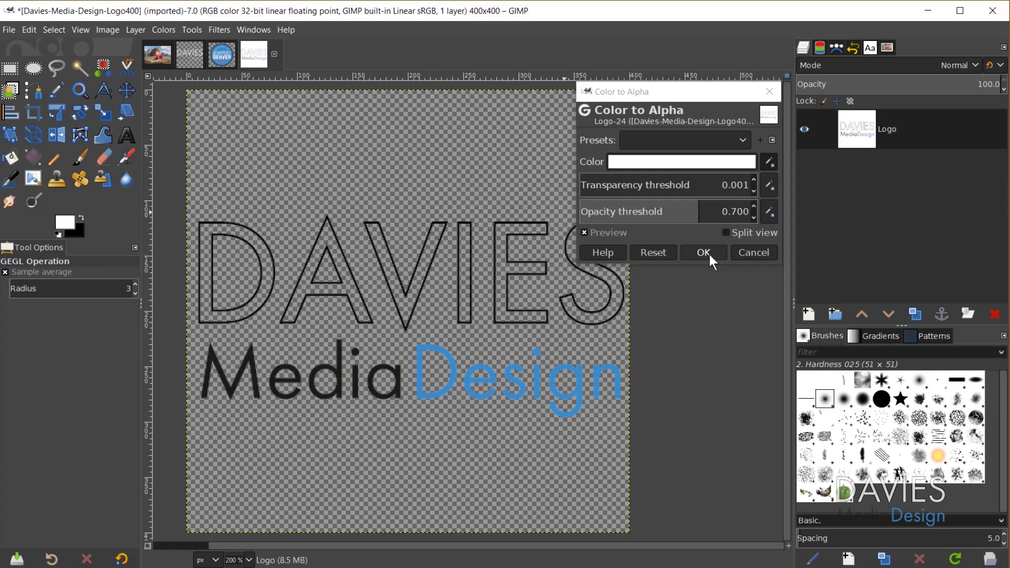
pyautogui.click(708, 254)
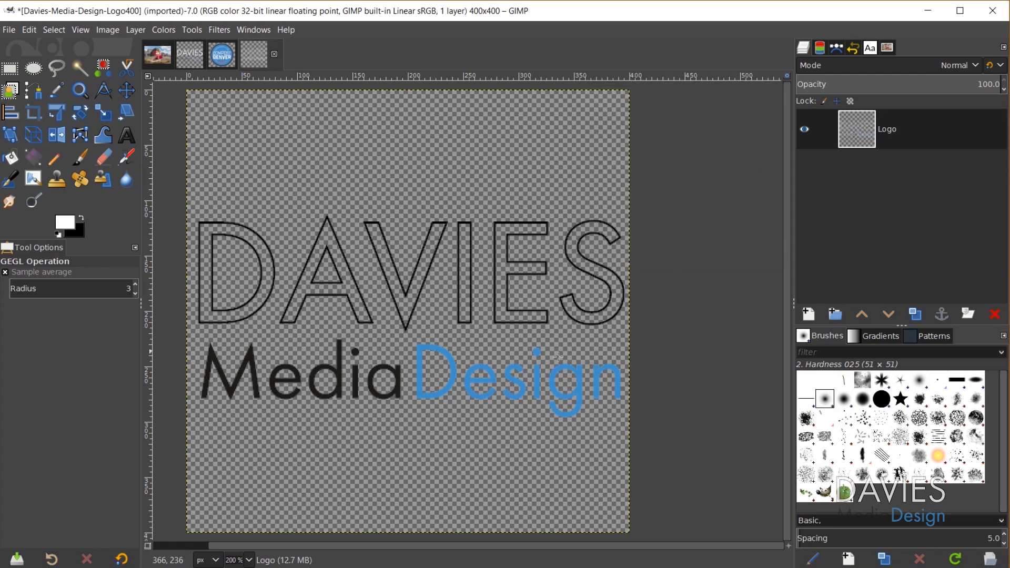